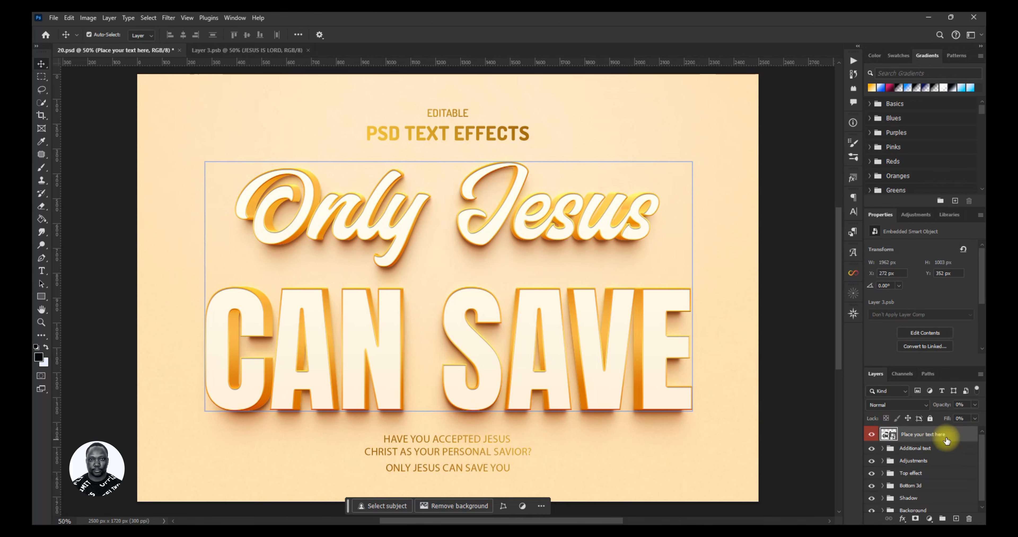
Open the contents of the "Place your text here" smart object and replace its text with "JESUS" and "IS LORD" on two lines.
double_click(890, 435)
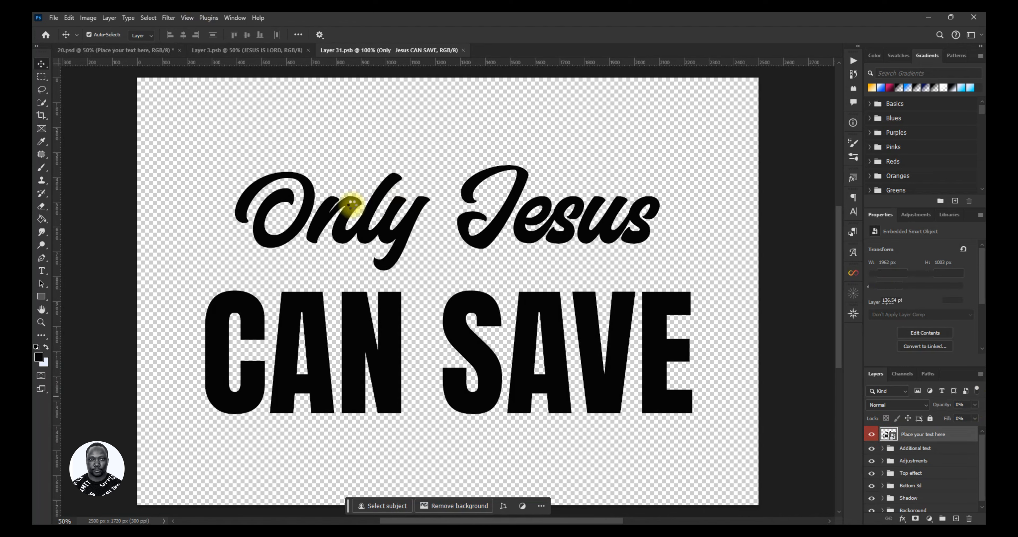
double_click(407, 241)
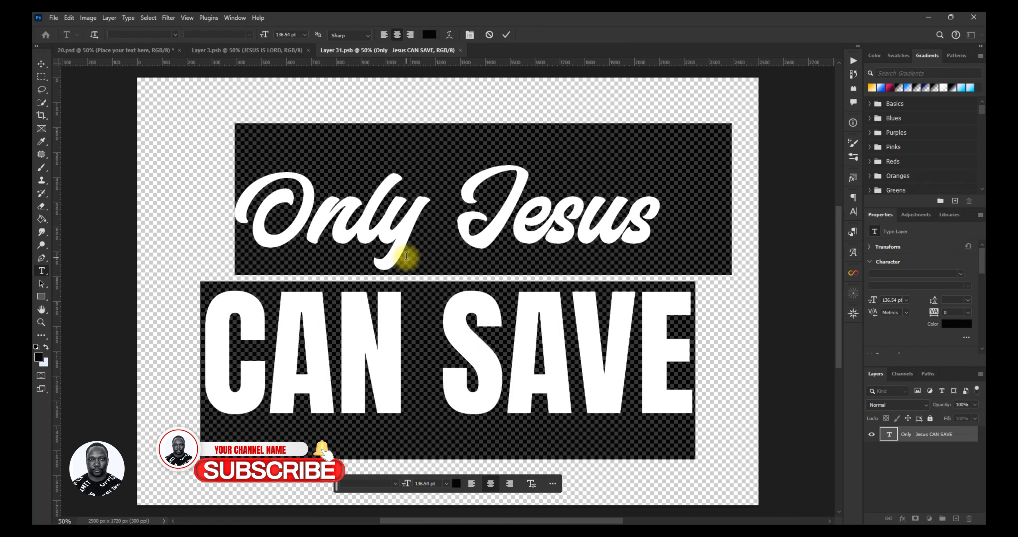
type("JESUS")
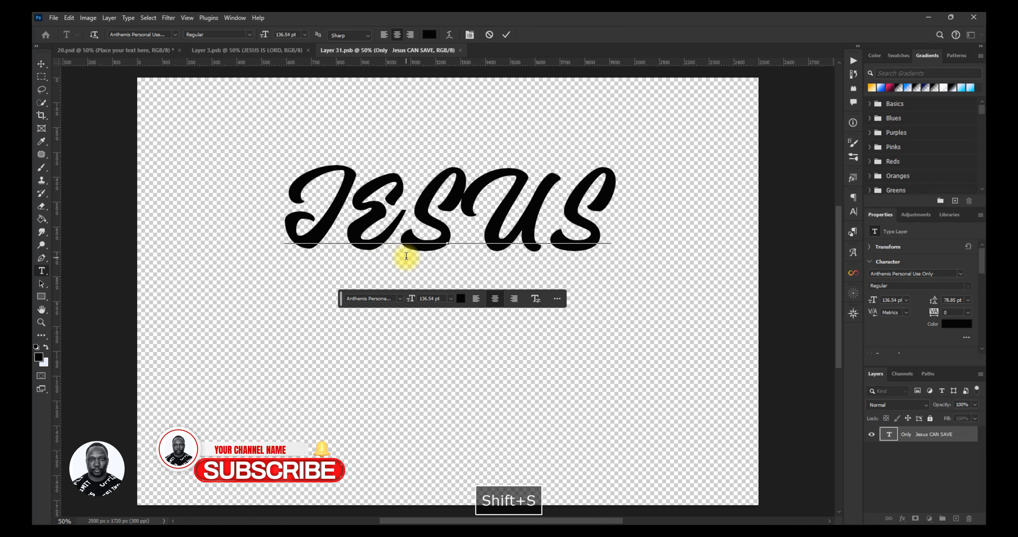
key("Return")
type("IS LOR")
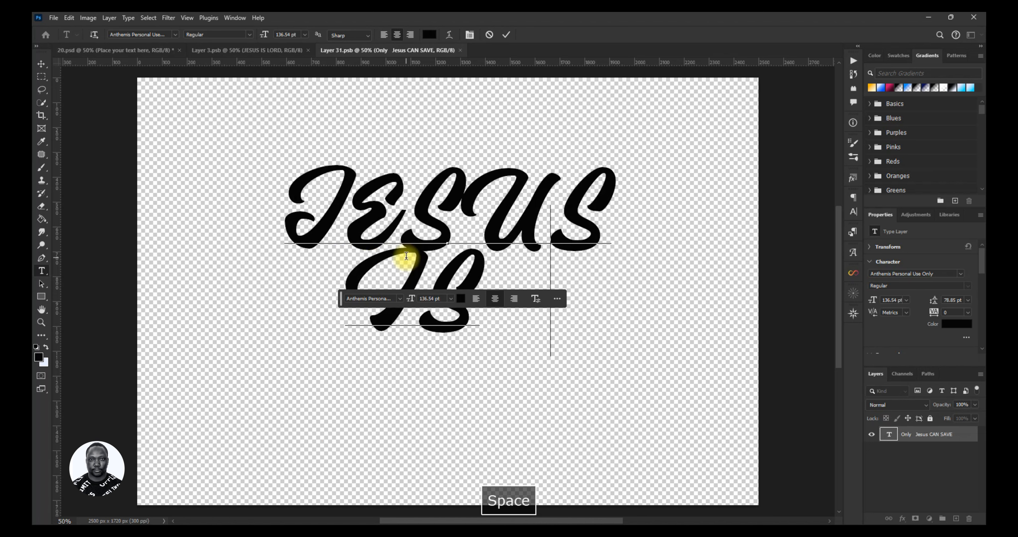
type("D")
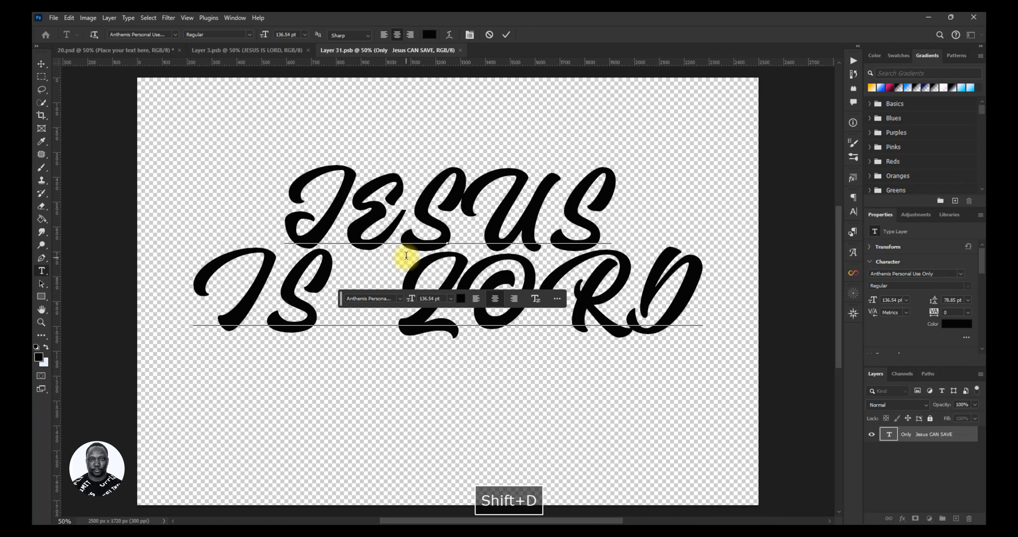
left_click(508, 36)
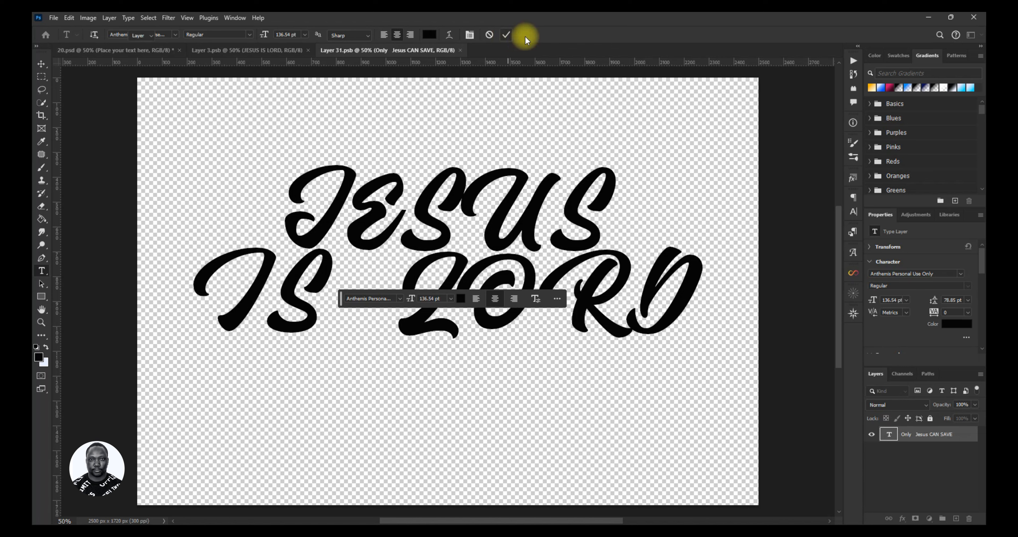
key("v")
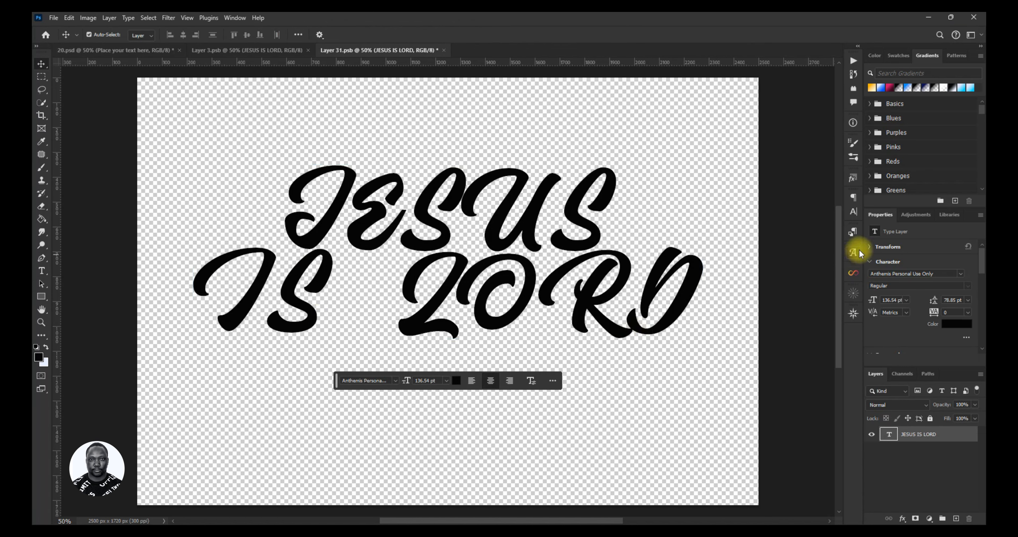
Set the leading of the JESUS IS LORD text to Auto and change its font to Anton Regular.
left_click(853, 212)
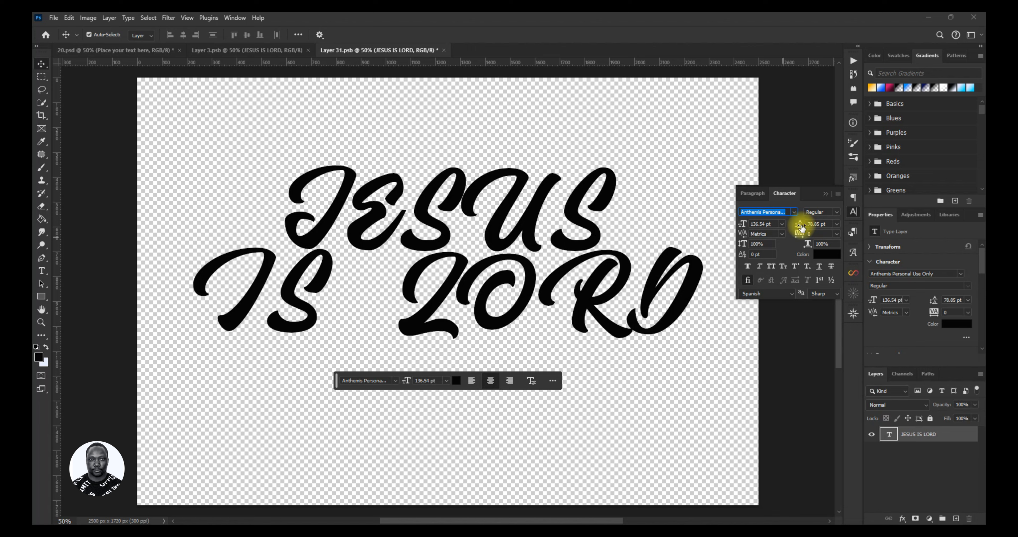
left_click(838, 225)
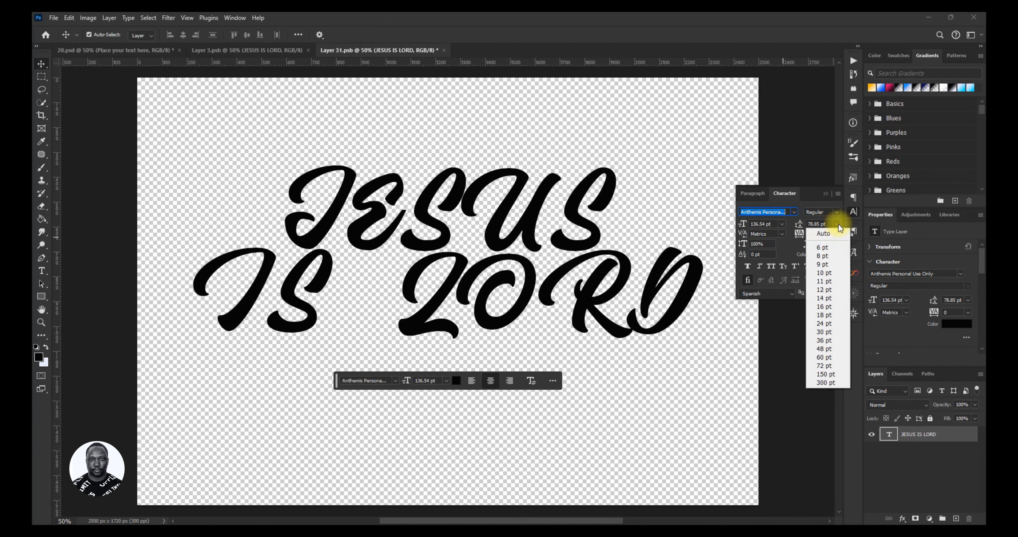
left_click(824, 234)
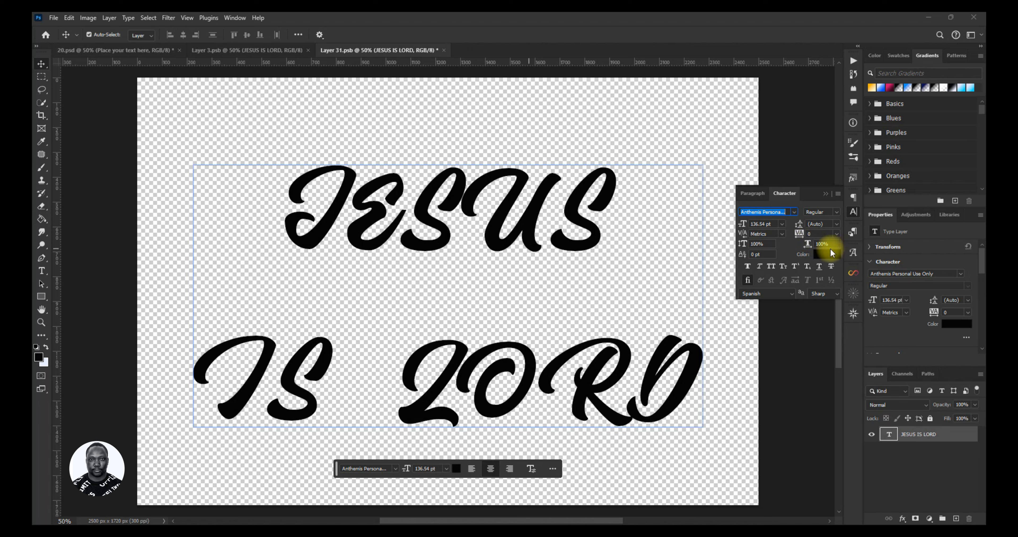
left_click(795, 213)
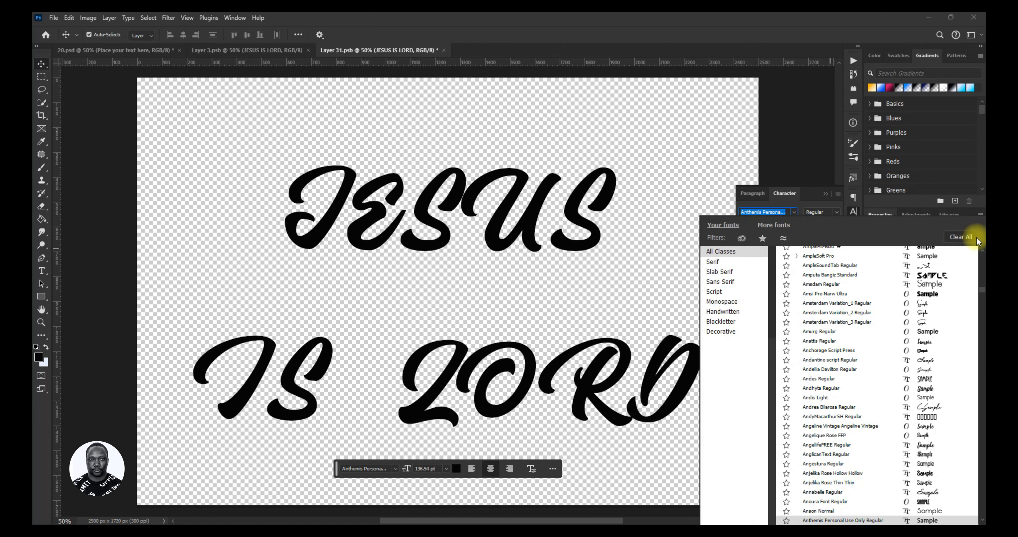
type("adaline script")
left_click_drag(984, 274, 983, 253)
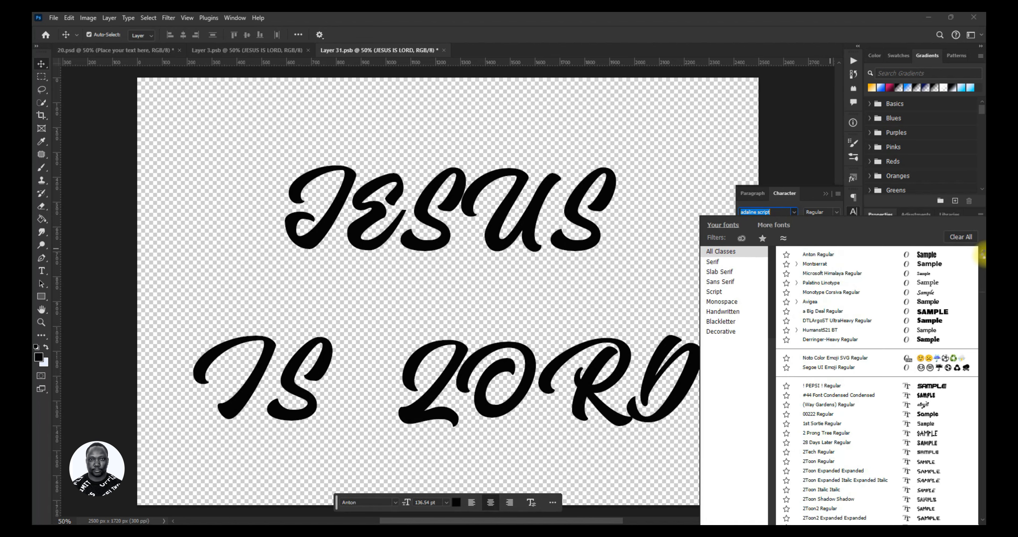
left_click(934, 255)
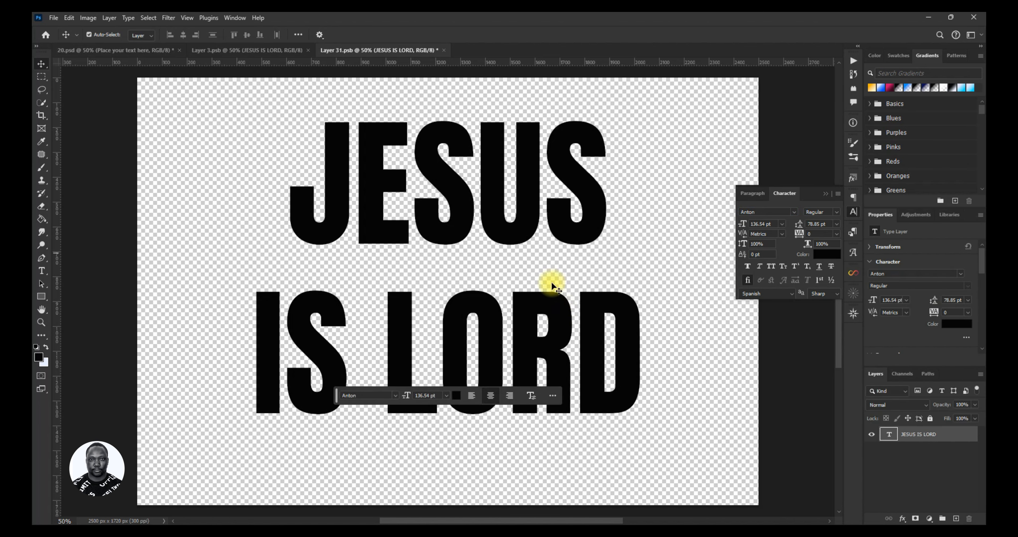
Reapply Auto leading to the Anton text and set its font size to 121 pt.
left_click(837, 224)
left_click(816, 226)
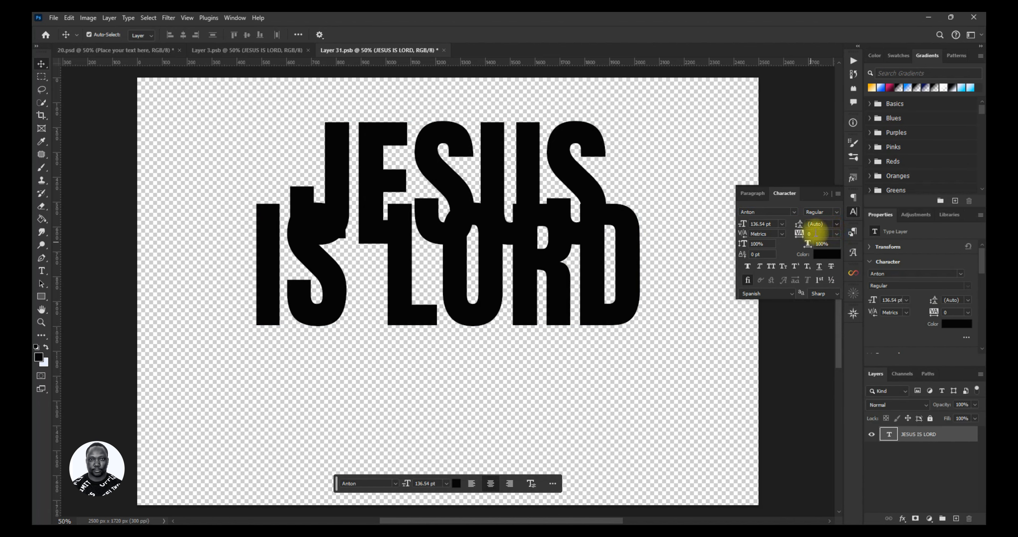
left_click(743, 224)
type("130")
key("Return")
left_click(742, 223)
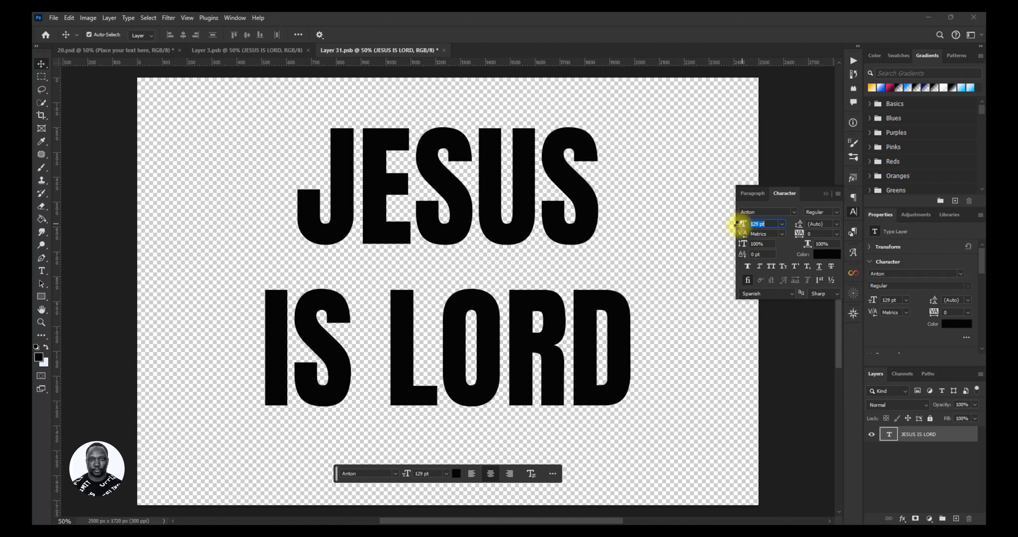
type("121")
key("Return")
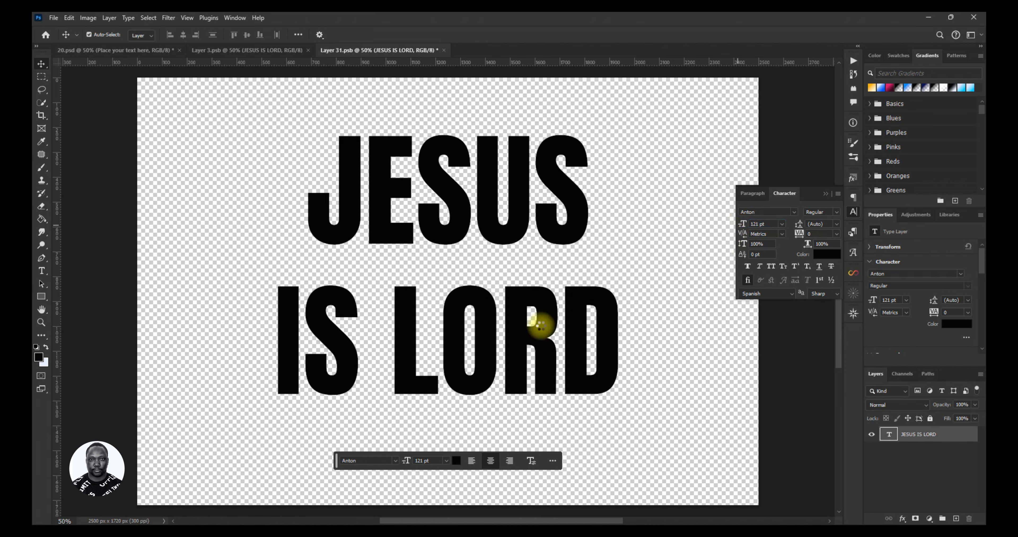
Move the two-line text slightly down on the canvas, keeping it horizontally centred, and save the smart object's contents.
mouse_move(519, 329)
left_mouse_down()
mouse_move(519, 353)
mouse_move(518, 342)
left_mouse_up()
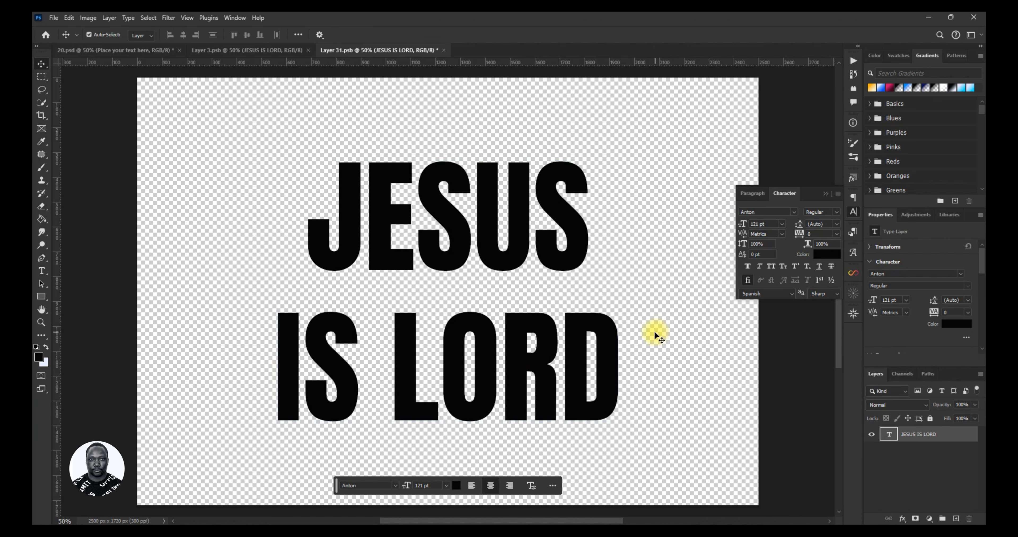
key("ctrl")
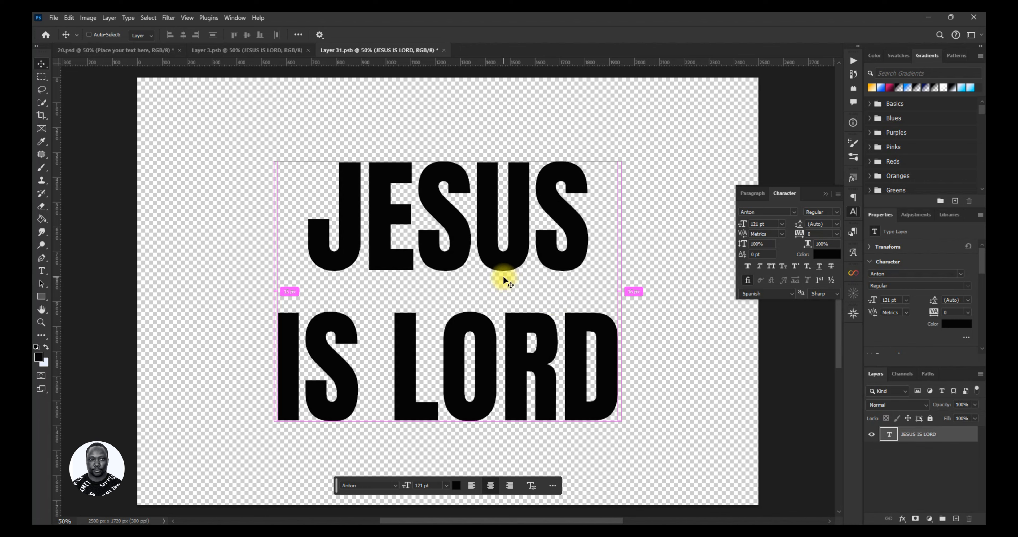
key("ctrl+s")
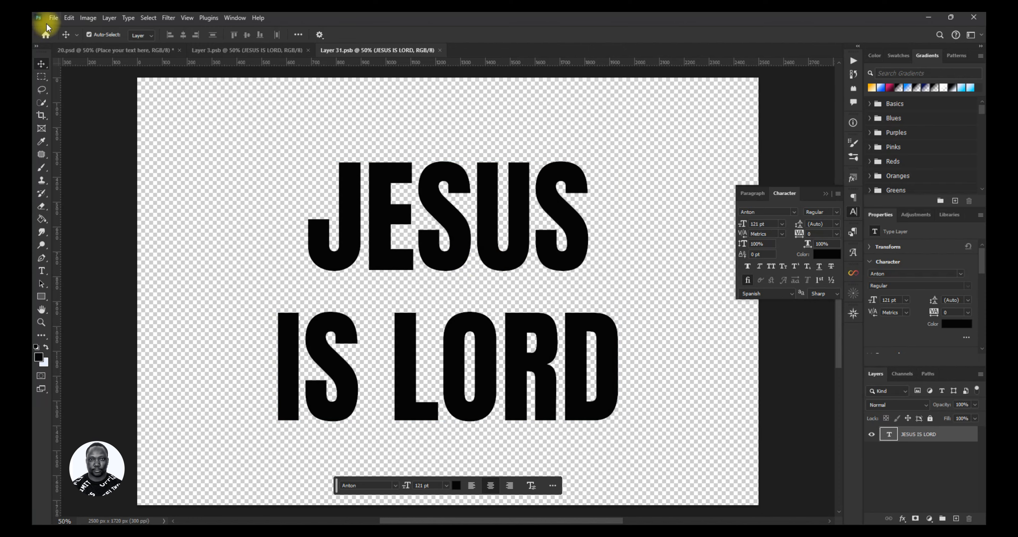
left_click(52, 18)
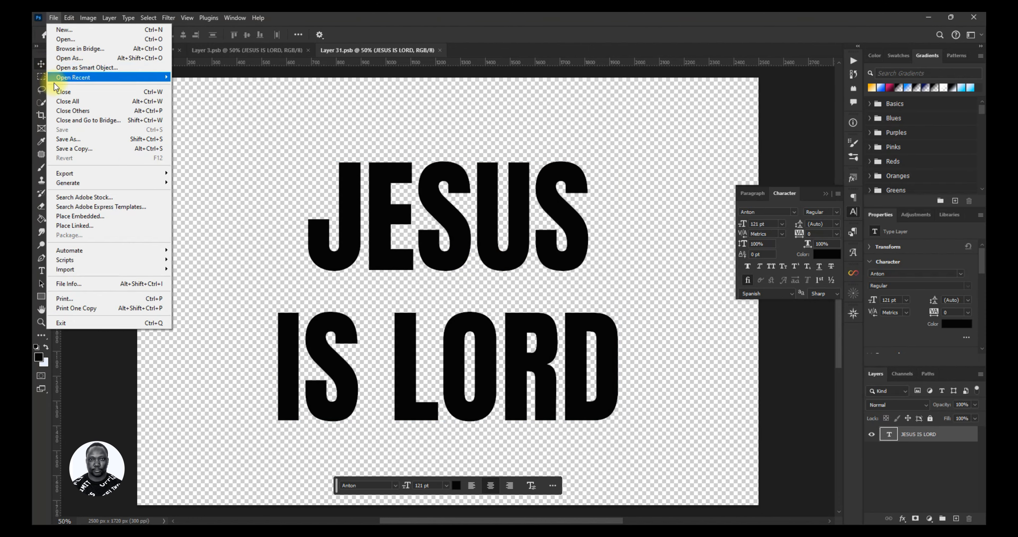
left_click(316, 27)
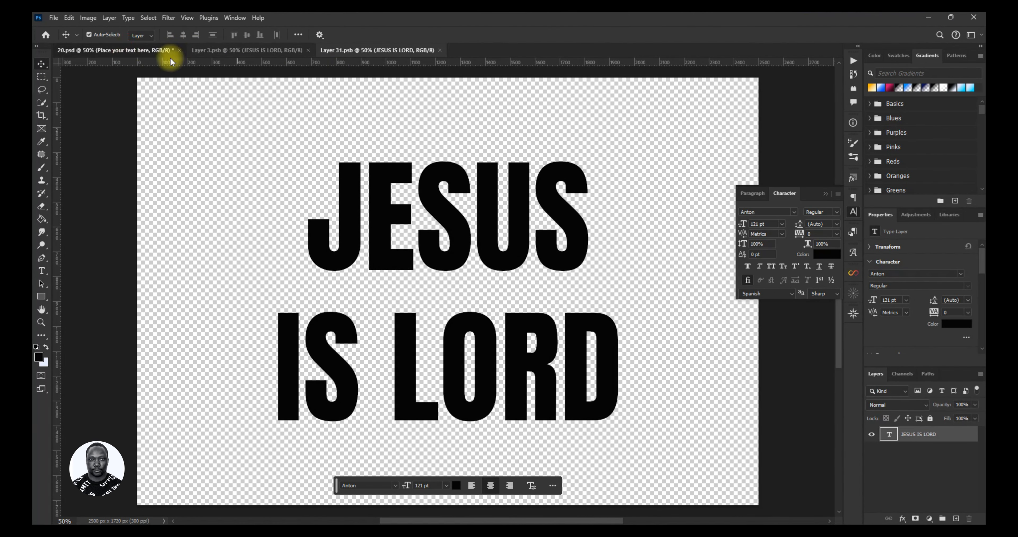
Return to the 20.psd document to view the updated text effect and collapse the Character settings.
left_click(168, 50)
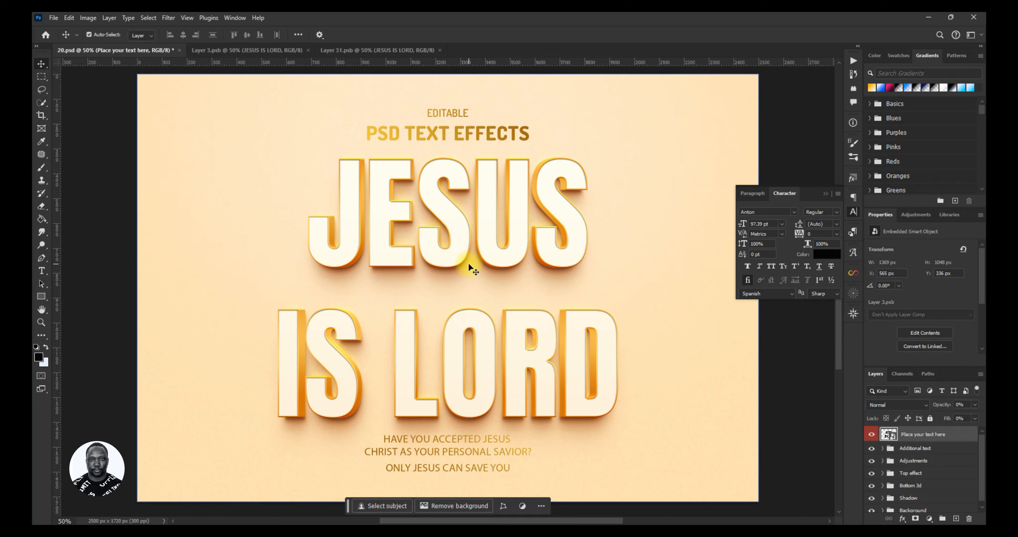
left_click(826, 193)
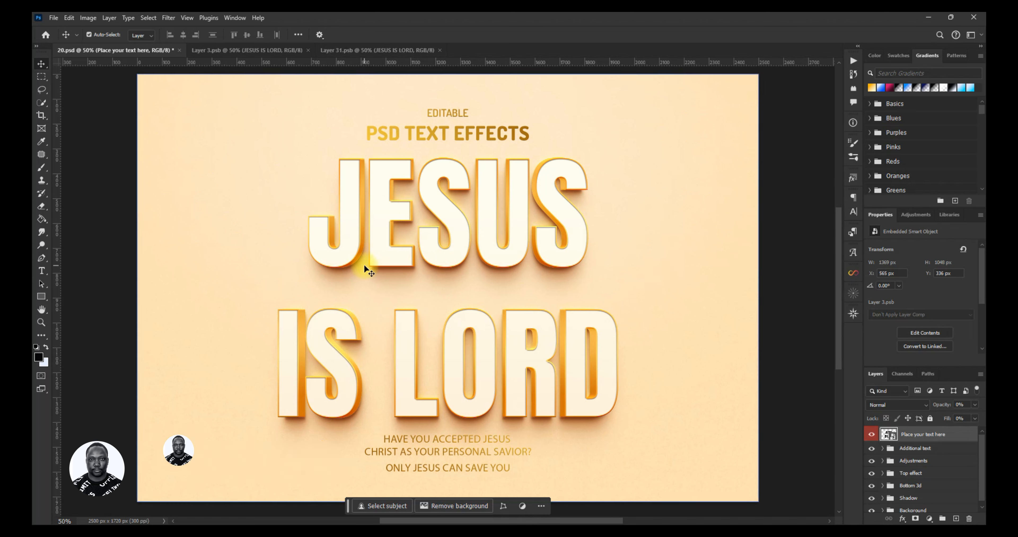